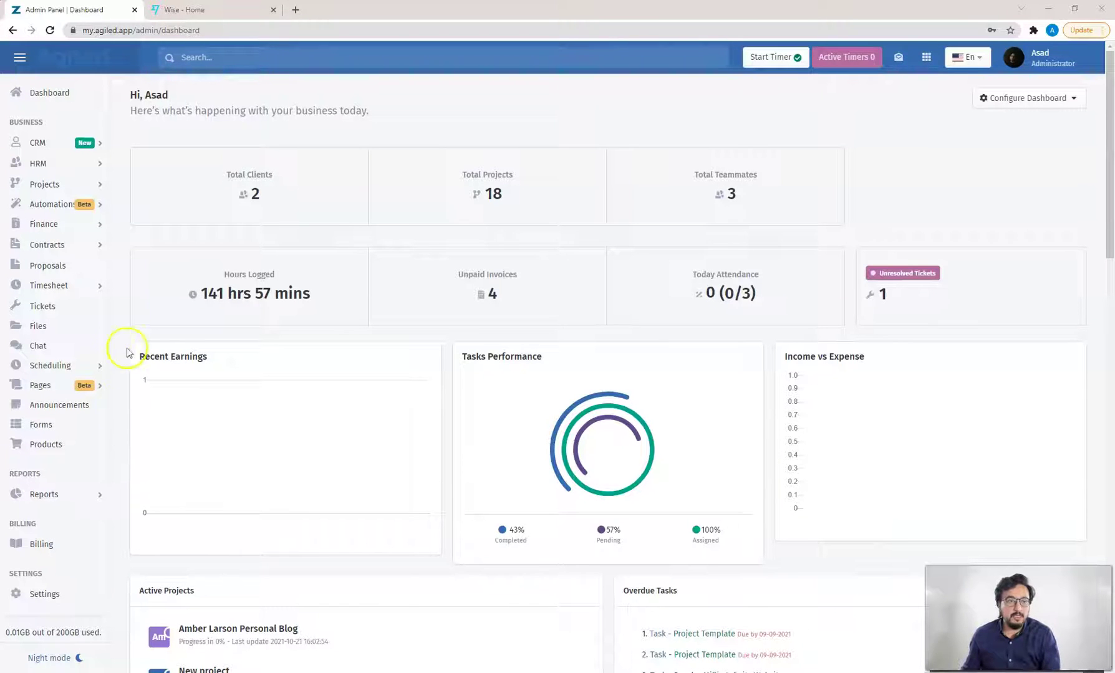
left_click(184, 8)
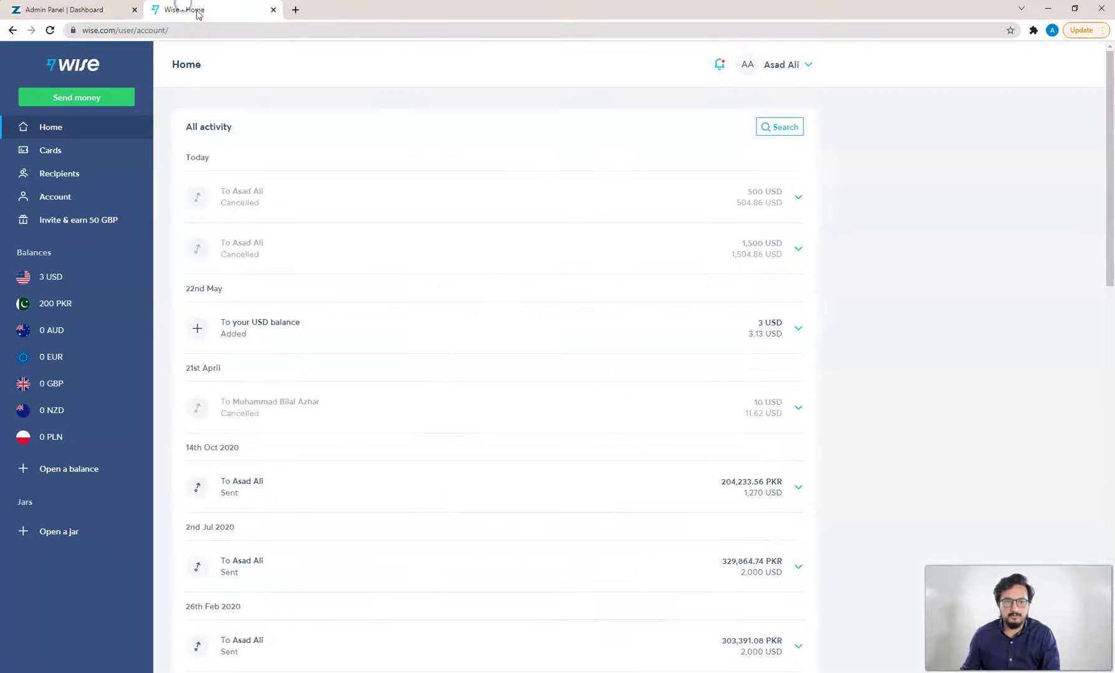
left_click(752, 64)
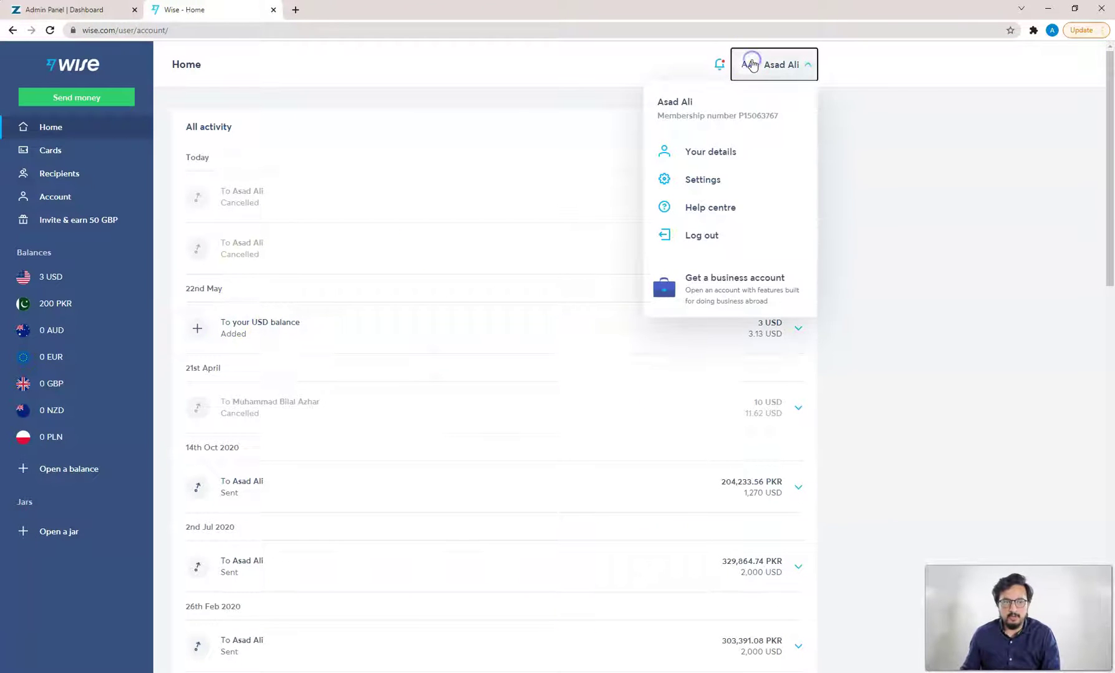
left_click(714, 182)
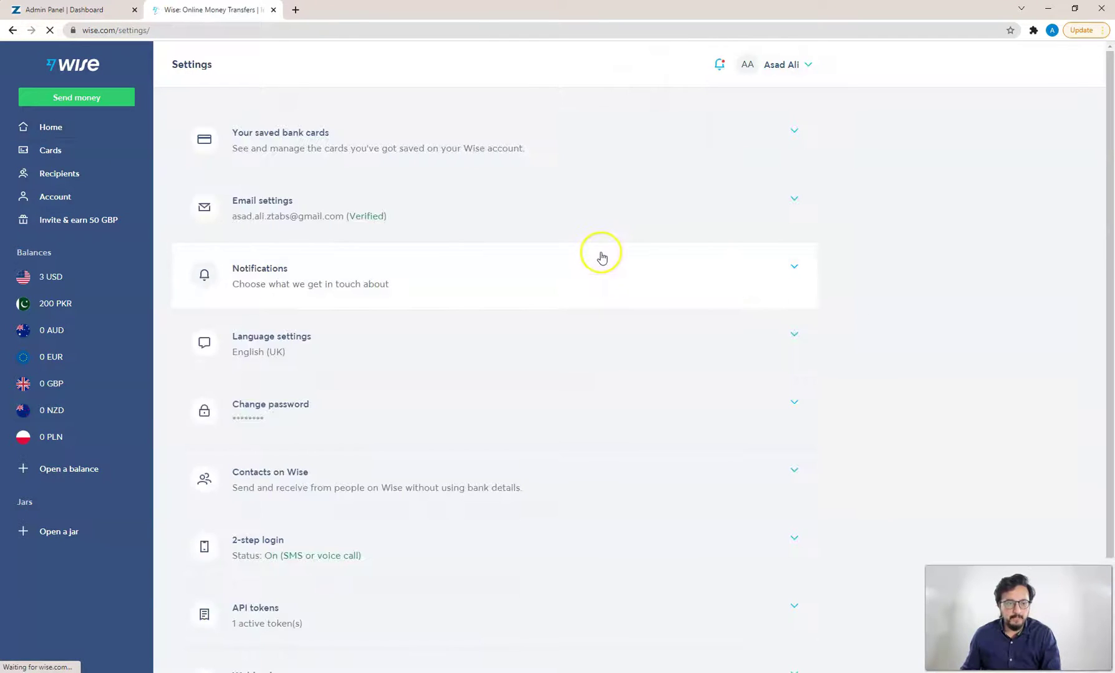
scroll(601, 258, "down", 2)
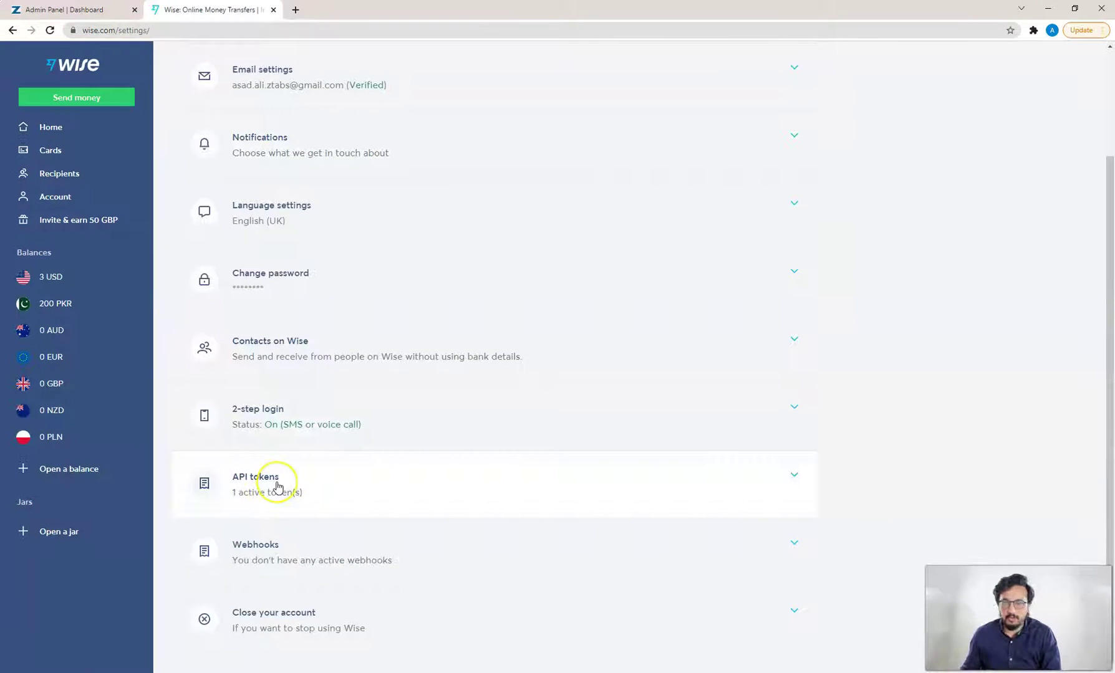
left_click(49, 10)
left_click(43, 594)
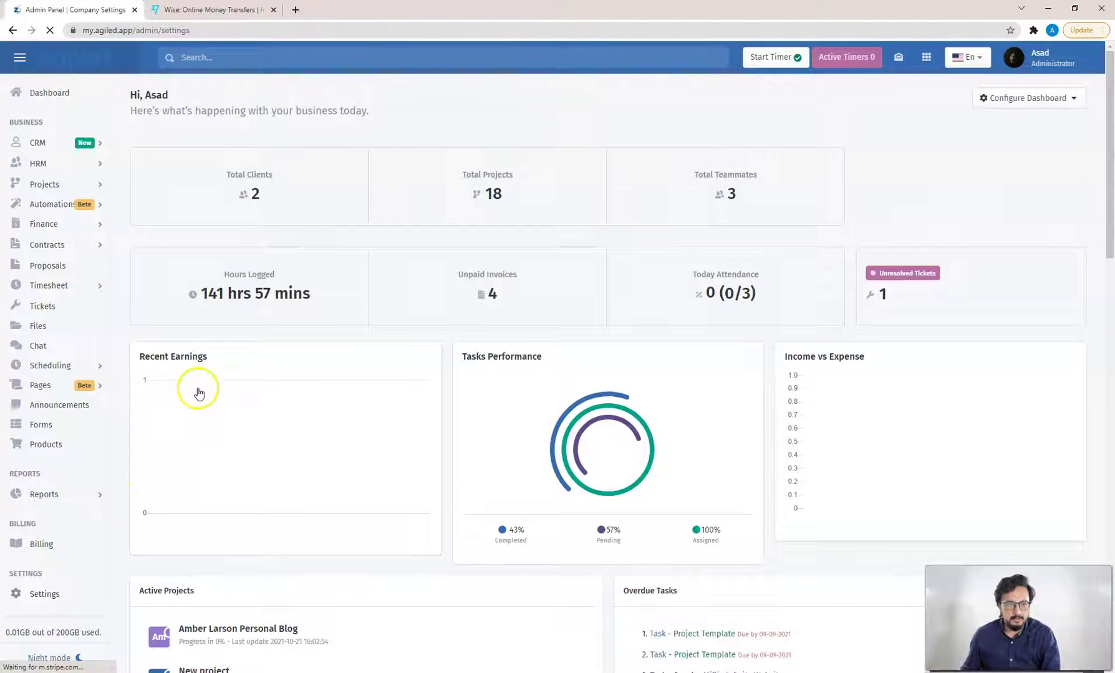
Go to Integrations in Agiled's settings and choose Integrate Now on the Wise card
scroll(197, 397, "down", 6)
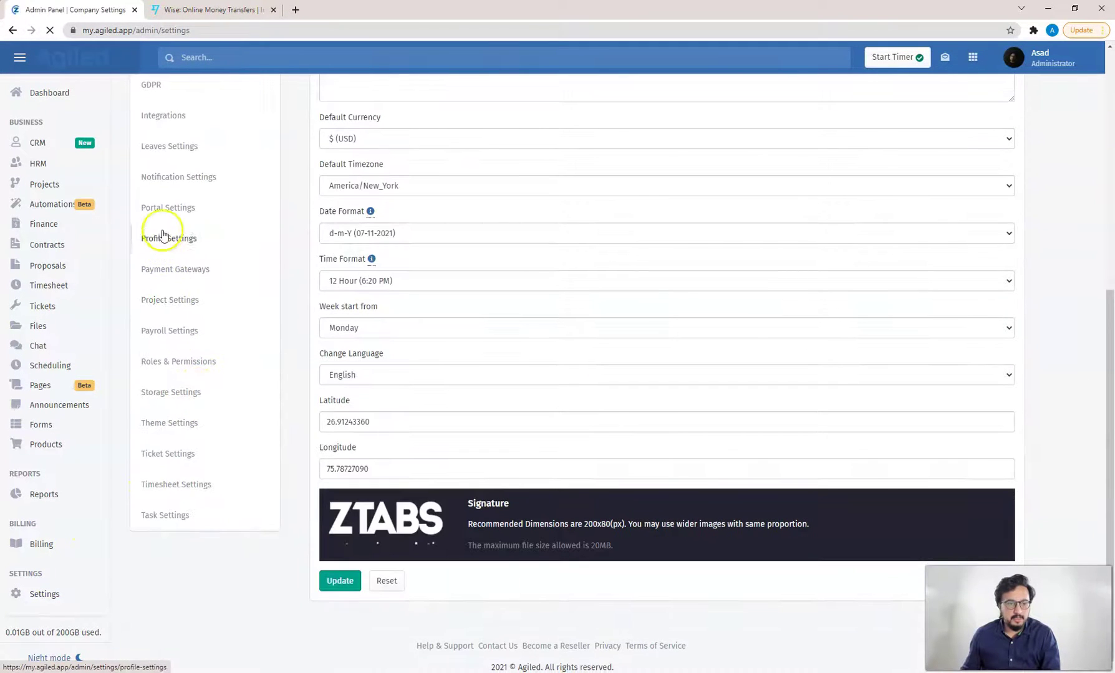
scroll(164, 256, "up", 3)
left_click(162, 291)
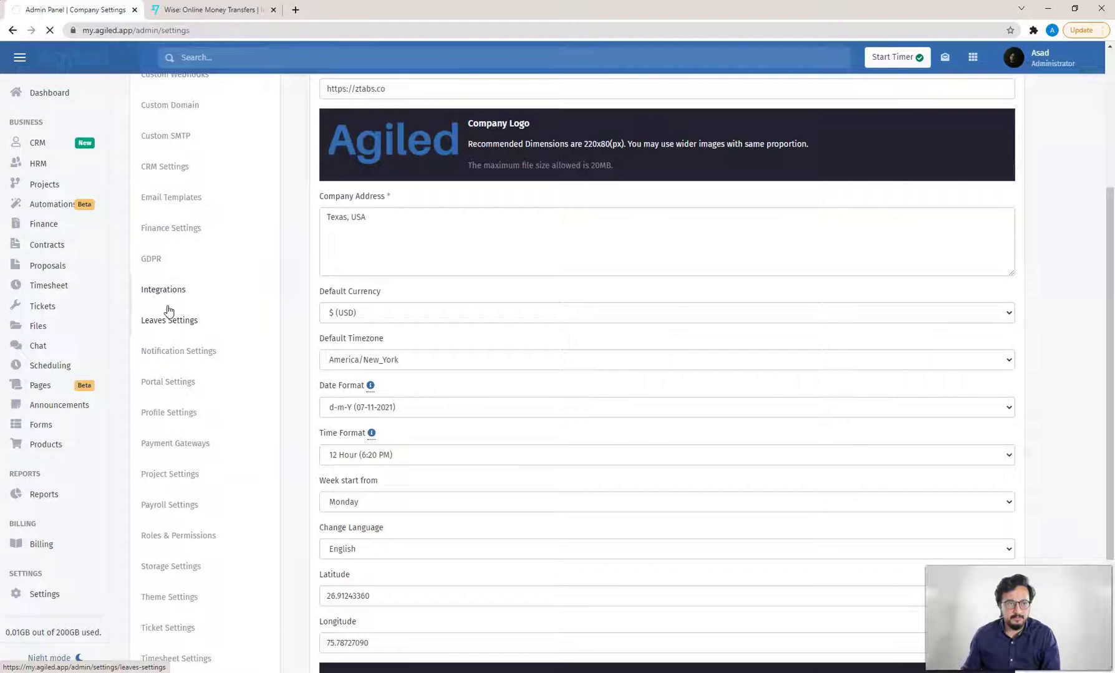
left_click(458, 402)
scroll(458, 401, "down", 10)
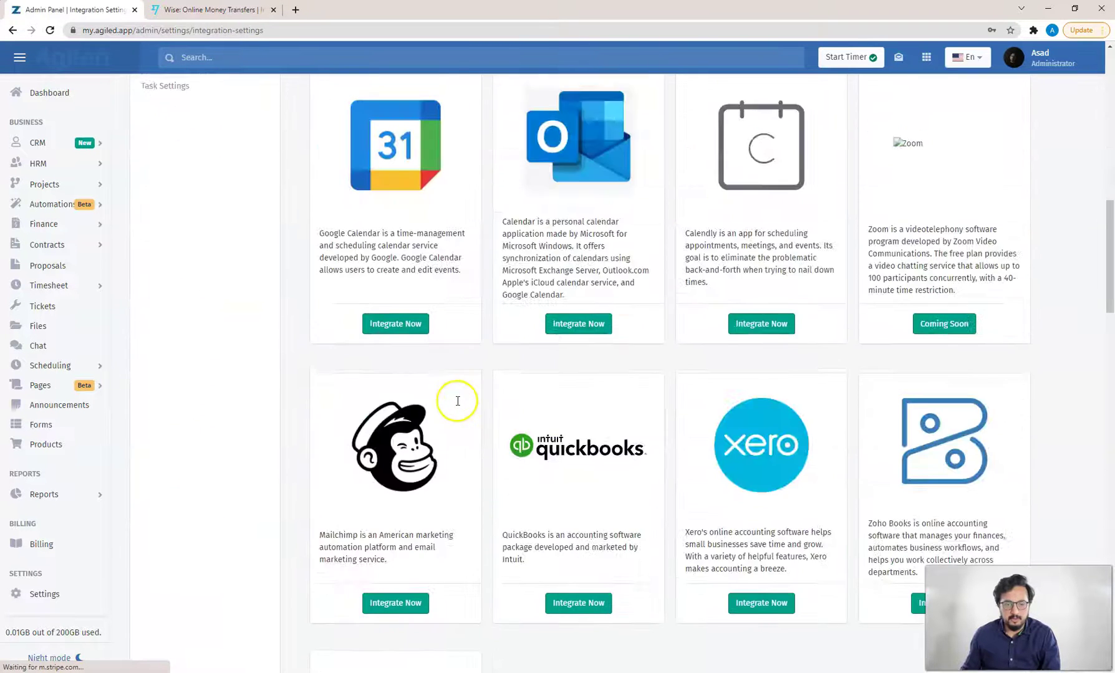
scroll(457, 401, "down", 6)
left_click(404, 505)
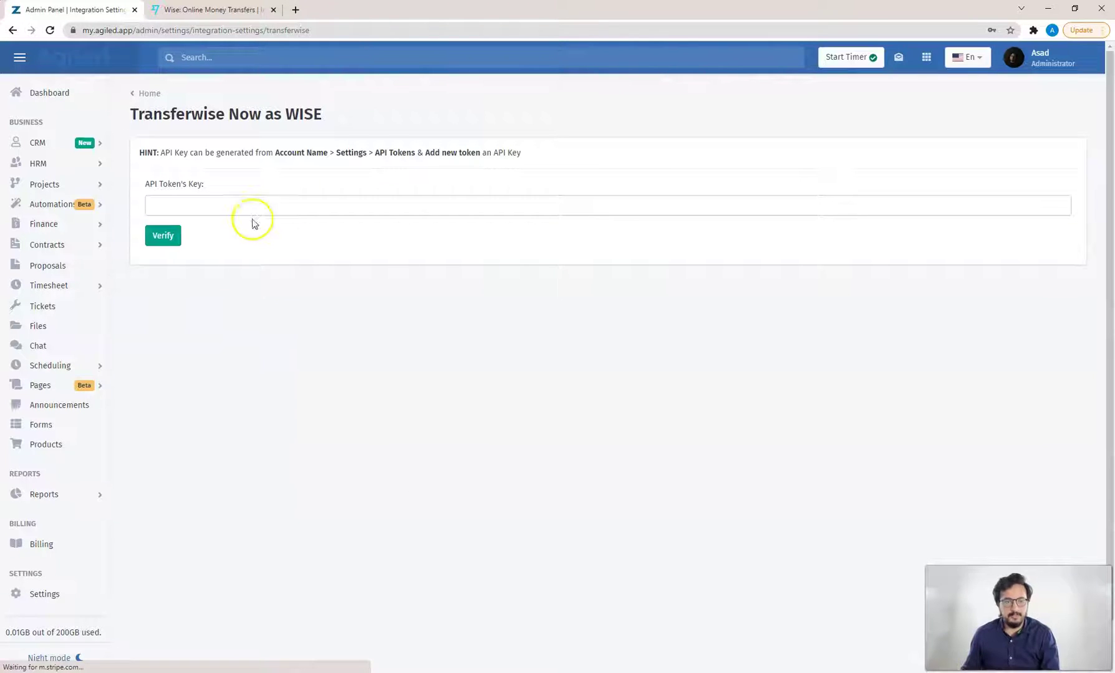
Paste the Wise API token into the API Token's Key field and verify it, dismissing the password popup
left_click(252, 213)
key("ctrl+v")
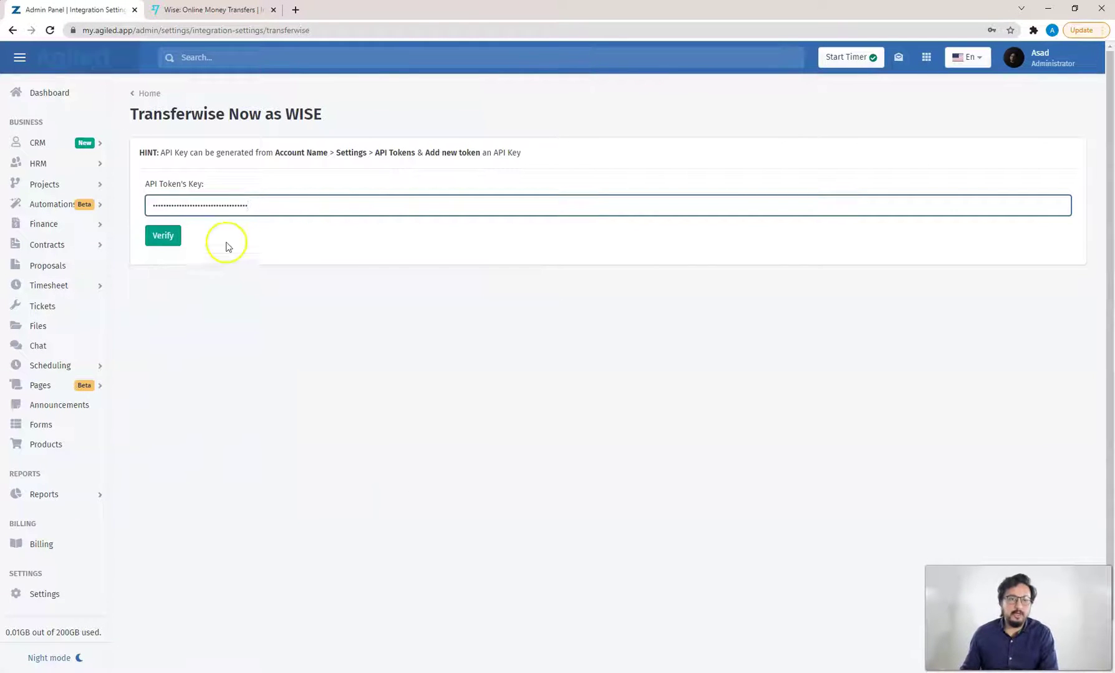
left_click(165, 236)
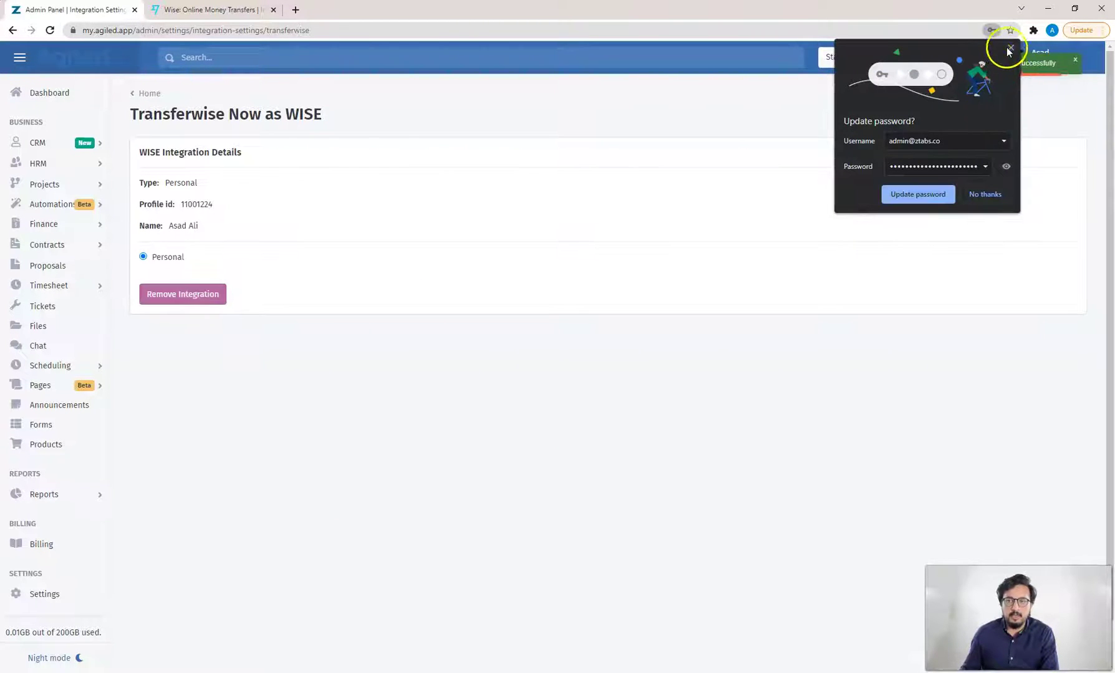
left_click(1009, 49)
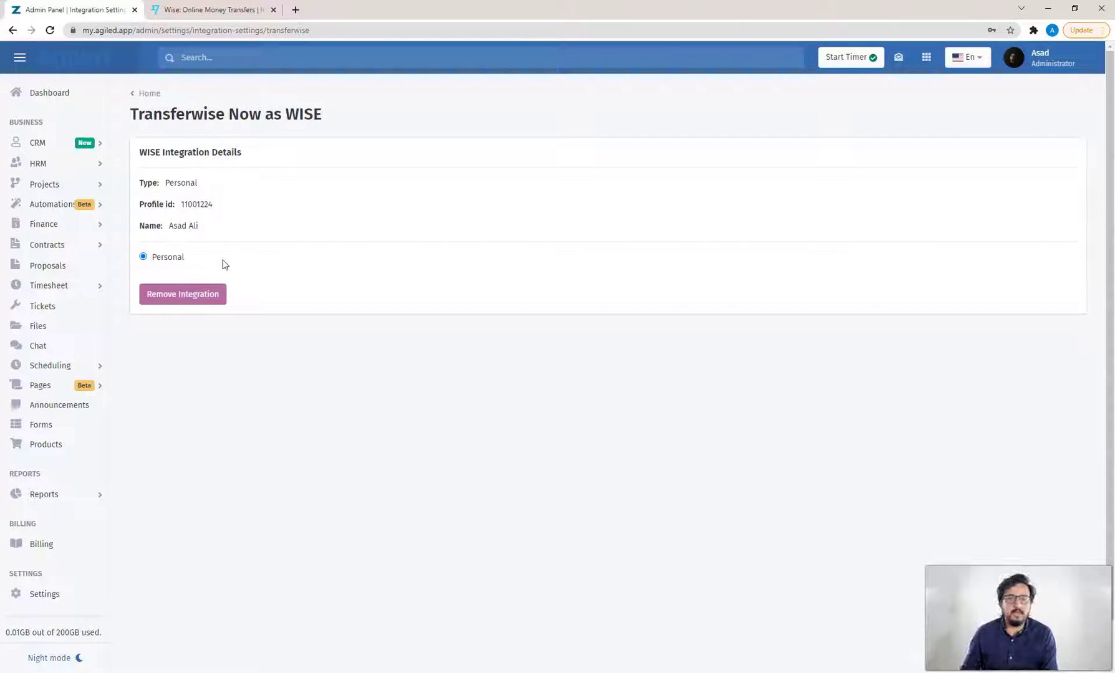
left_click(233, 264)
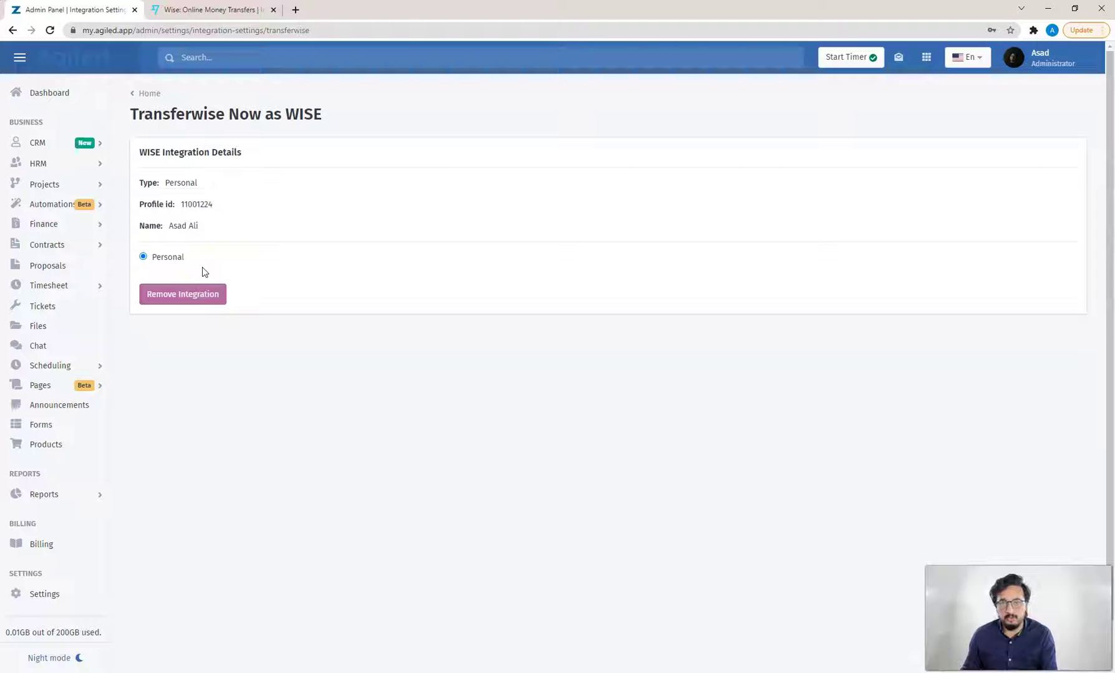
Check each teammate's net salary under HRM > Teammate Salary, then open the Team list
left_click(39, 165)
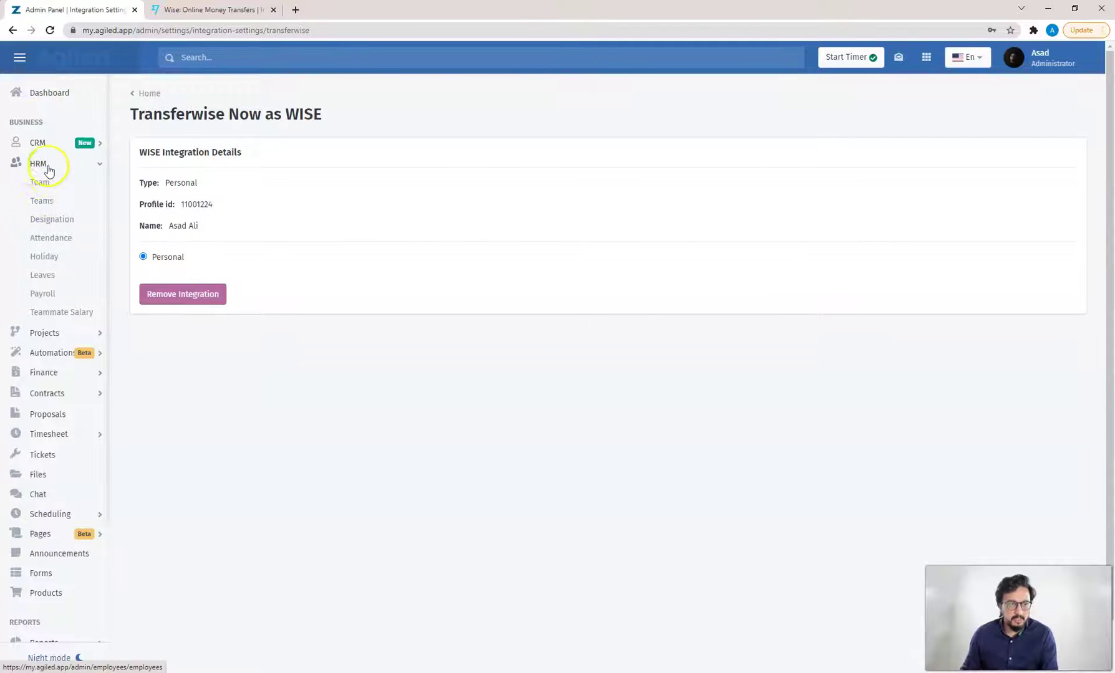
left_click(61, 313)
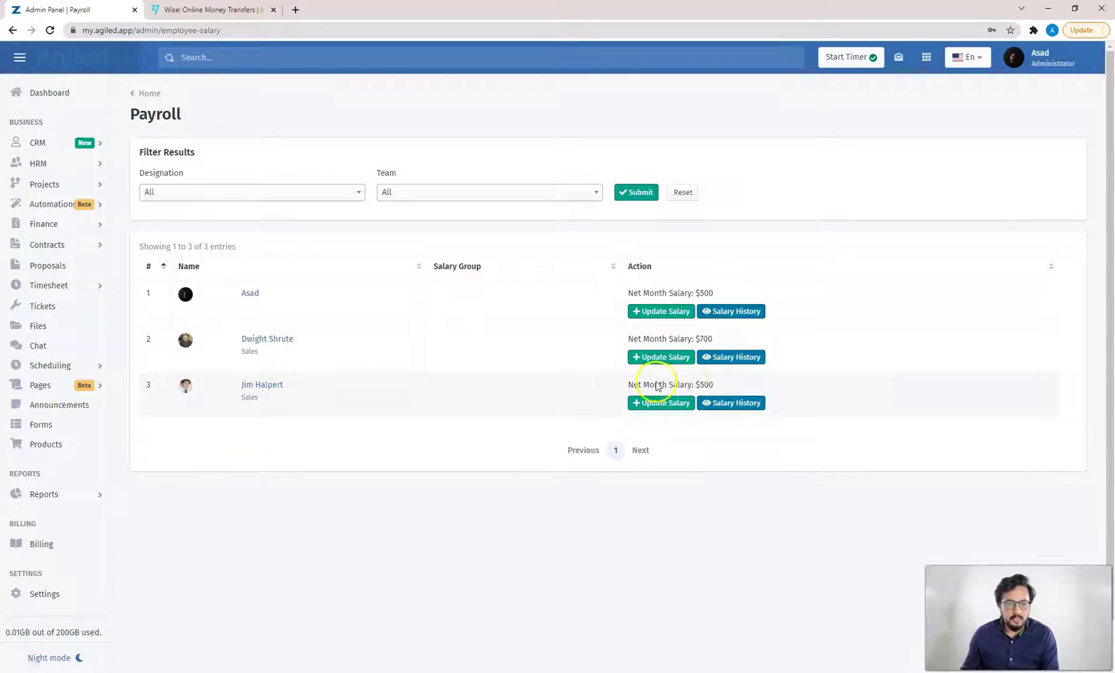
left_click(47, 164)
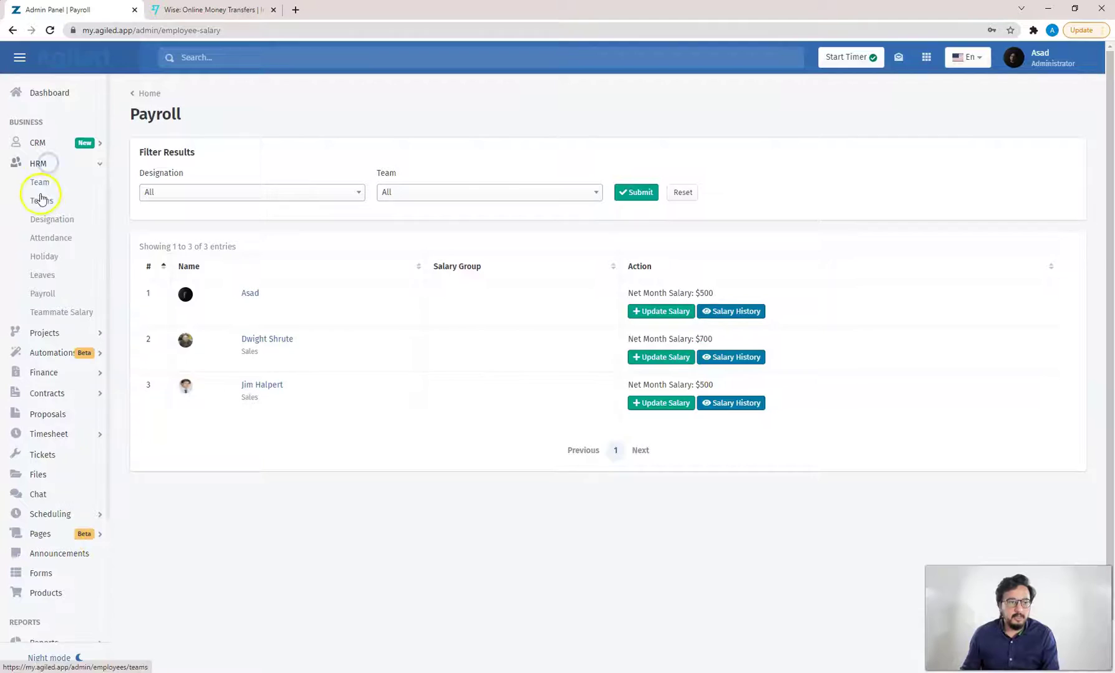
left_click(40, 183)
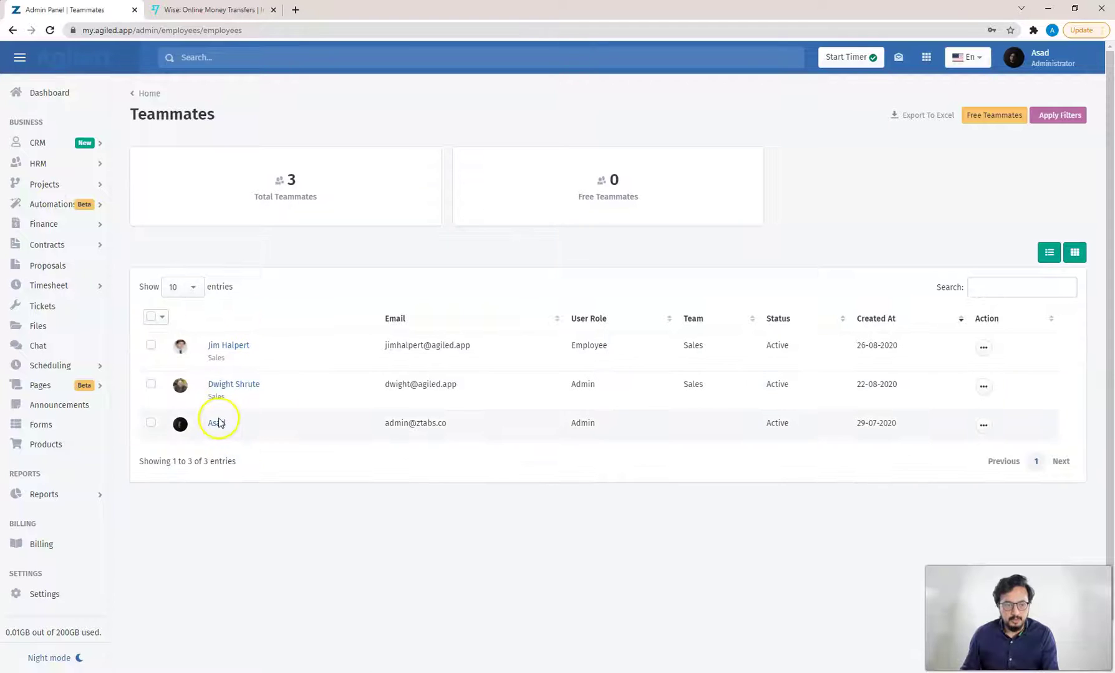
Open the administrator teammate's profile and view their payment and bank details
left_click(219, 424)
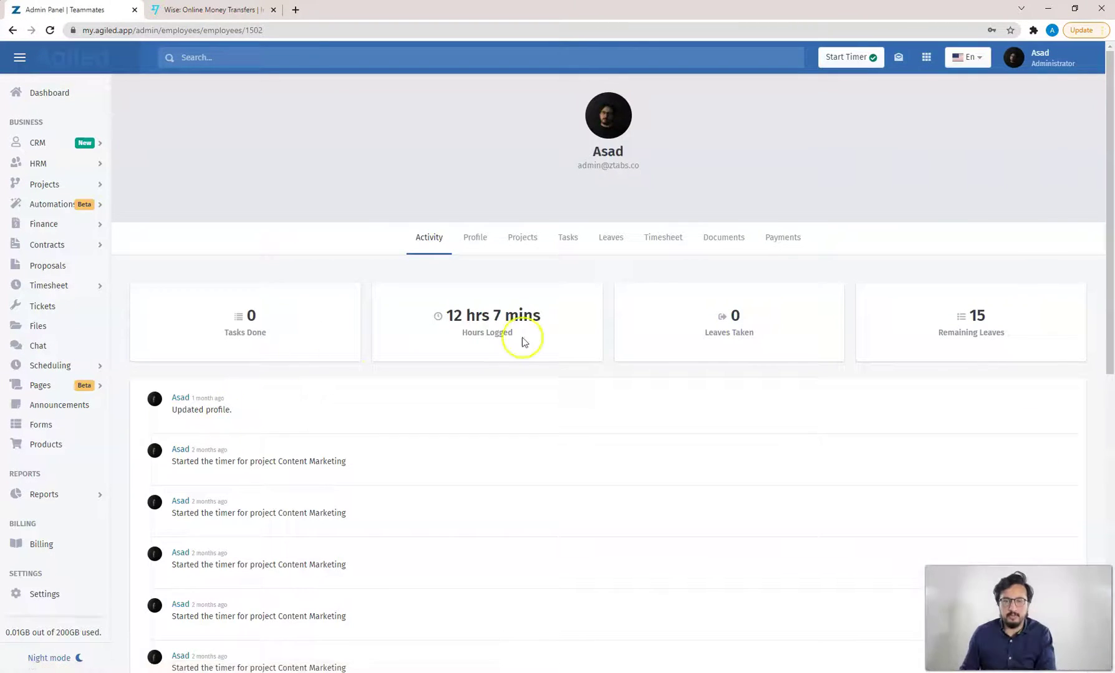
left_click(776, 240)
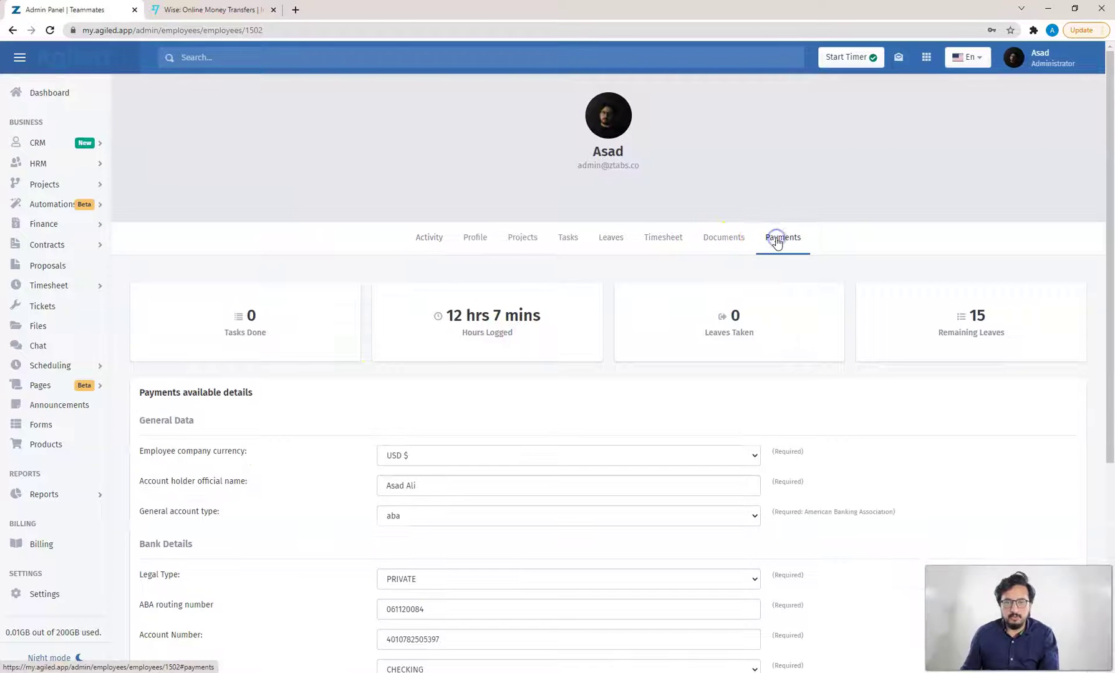
scroll(674, 291, "down", 4)
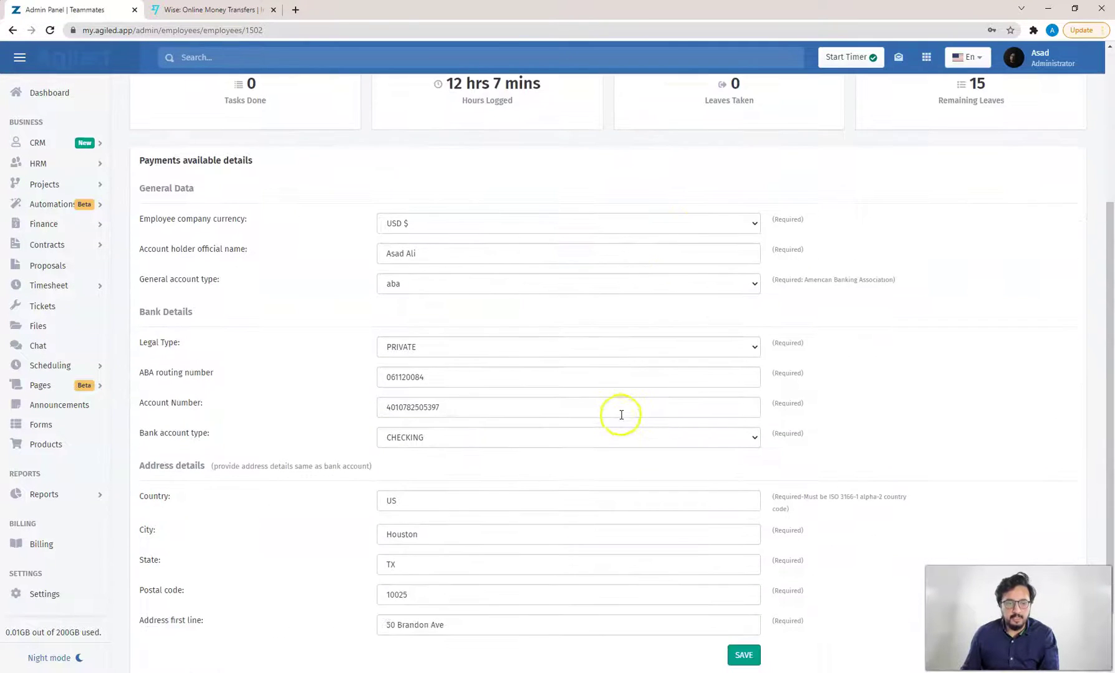
scroll(515, 311, "down", 1)
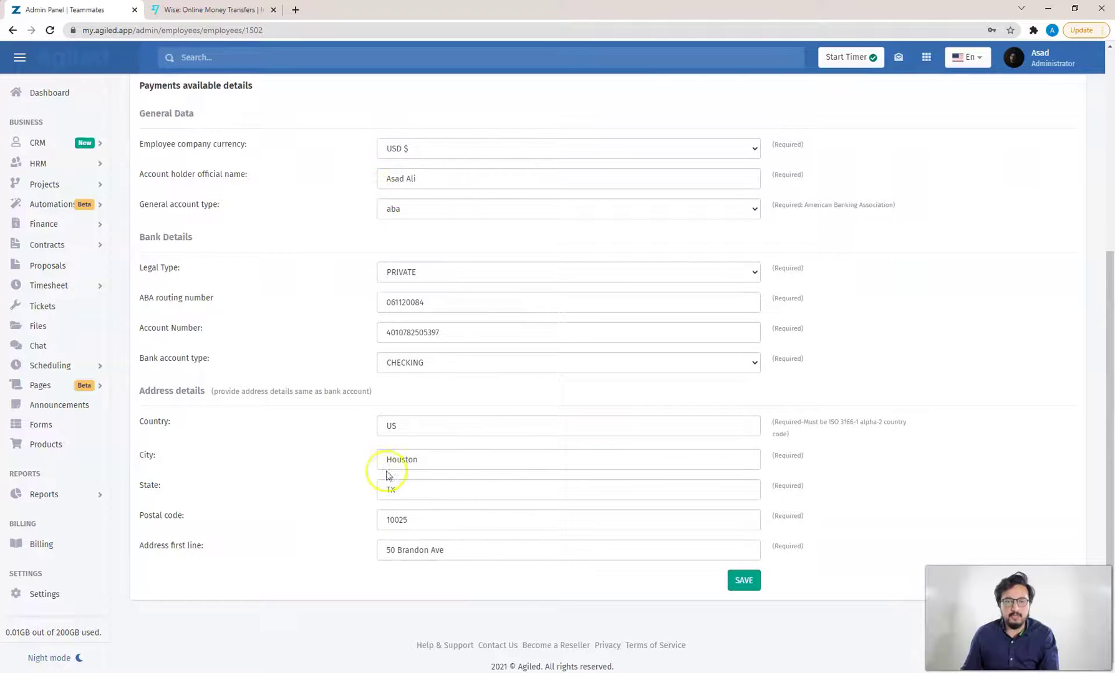
Leave the employee currency as USD after trying GBP, then go to HRM > Payroll
left_click(437, 145)
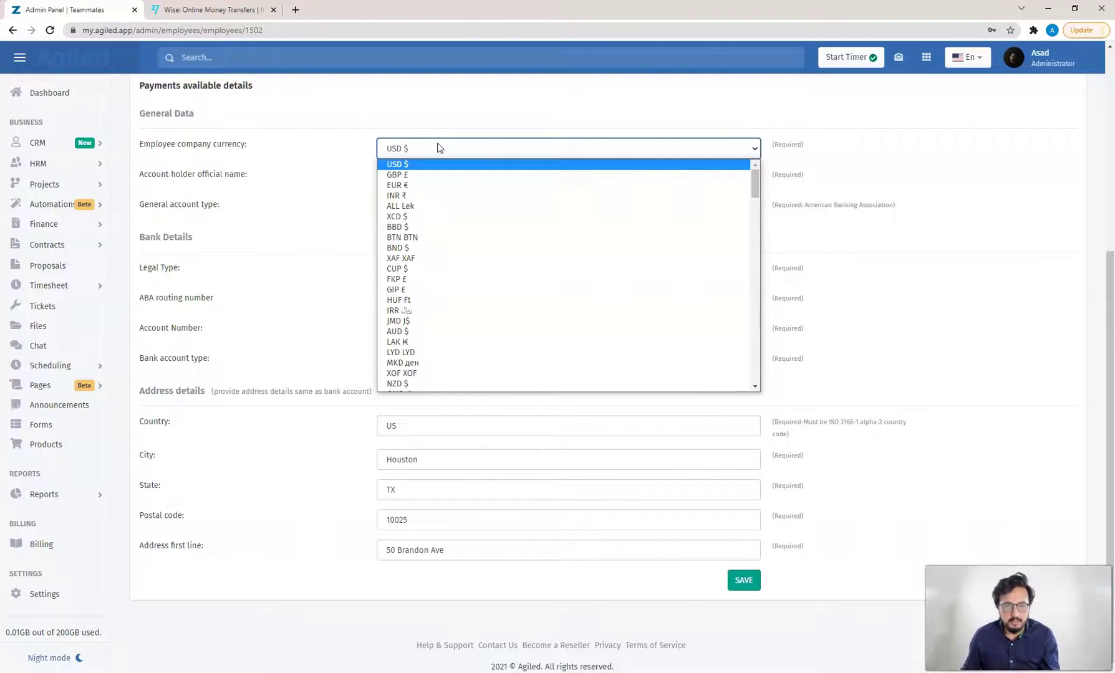
left_click(422, 177)
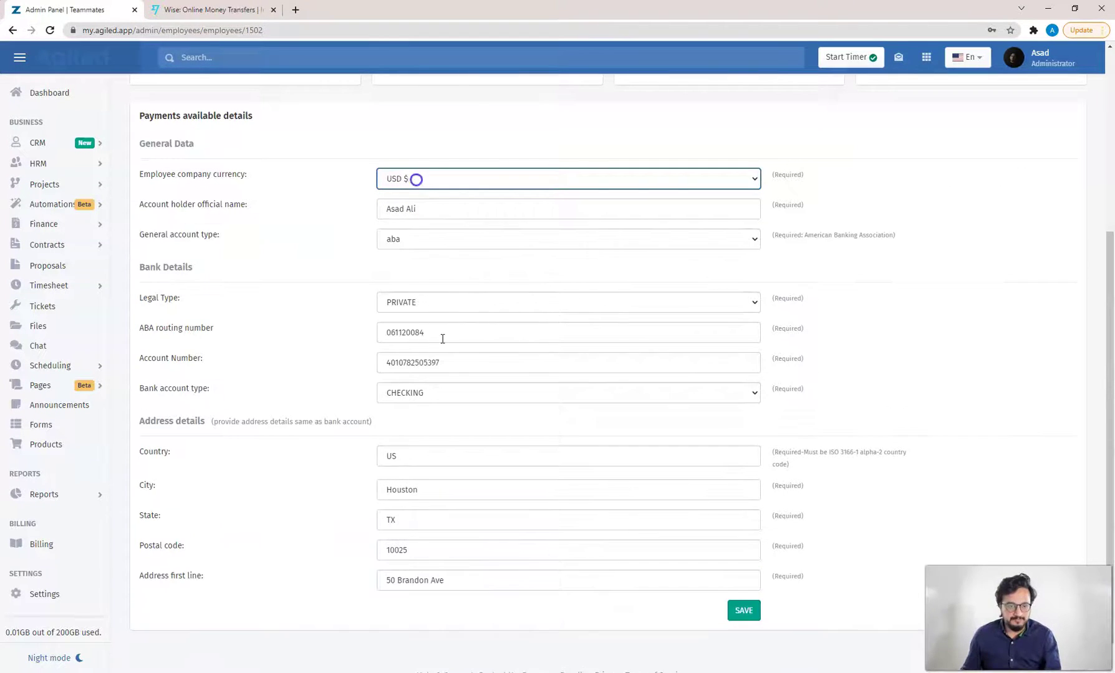
scroll(412, 181, "up", 1)
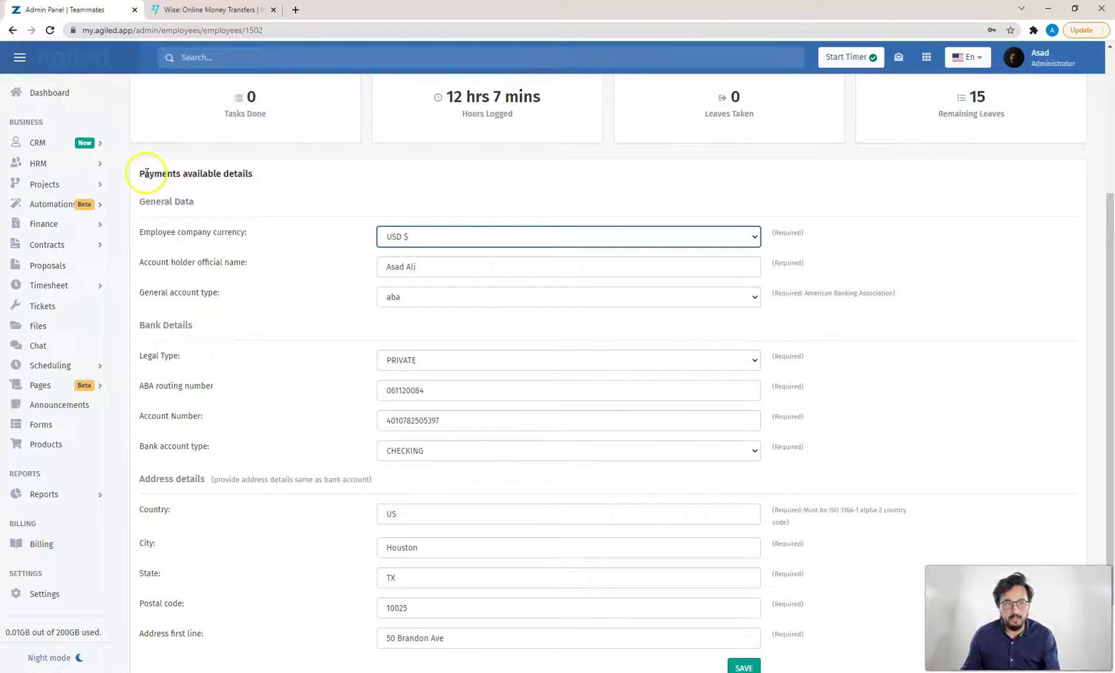
left_click(41, 164)
left_click(43, 292)
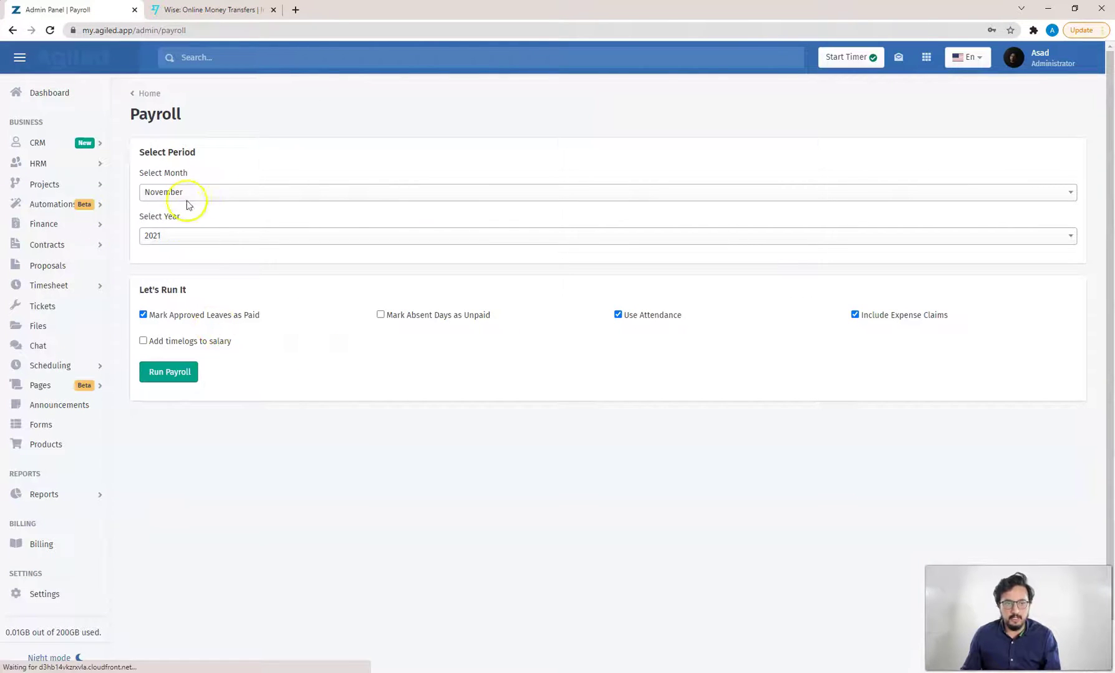
Run the November 2021 payroll, generating $500, $700 and $500 entries for three employees
left_click(168, 373)
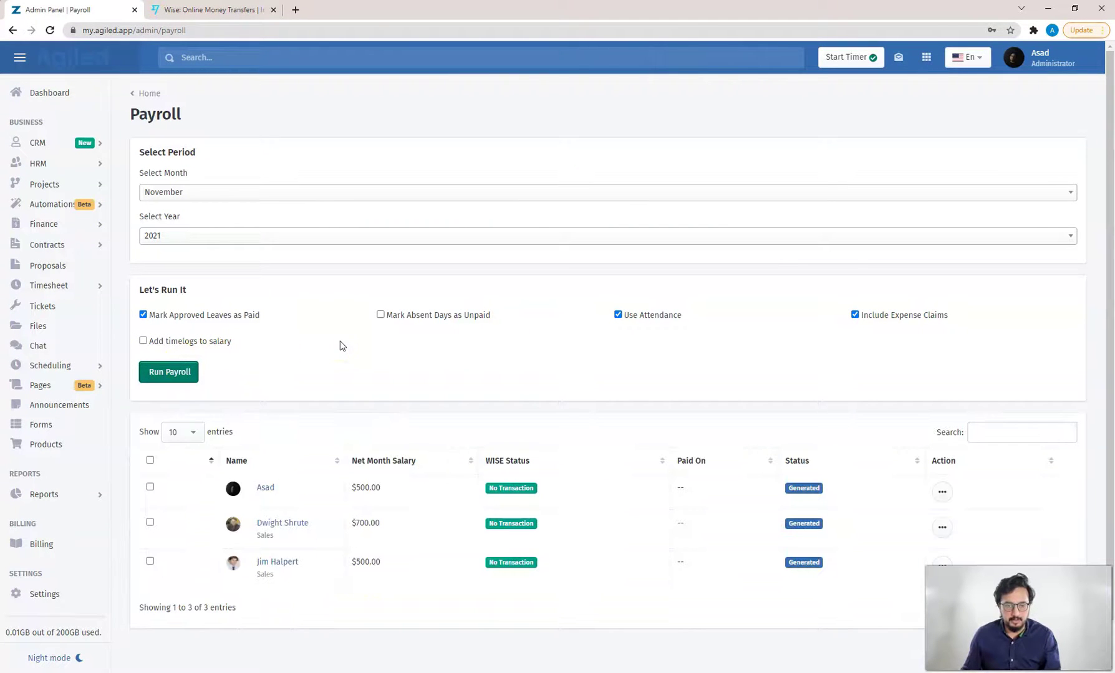
scroll(342, 349, "down", 1)
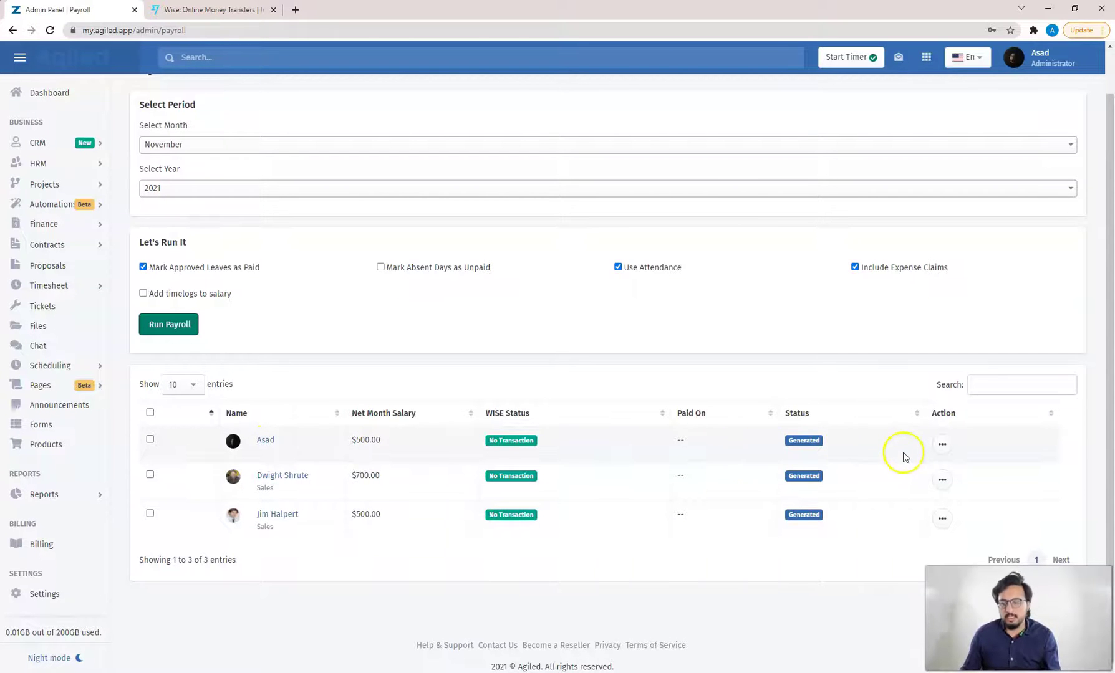
left_click(942, 444)
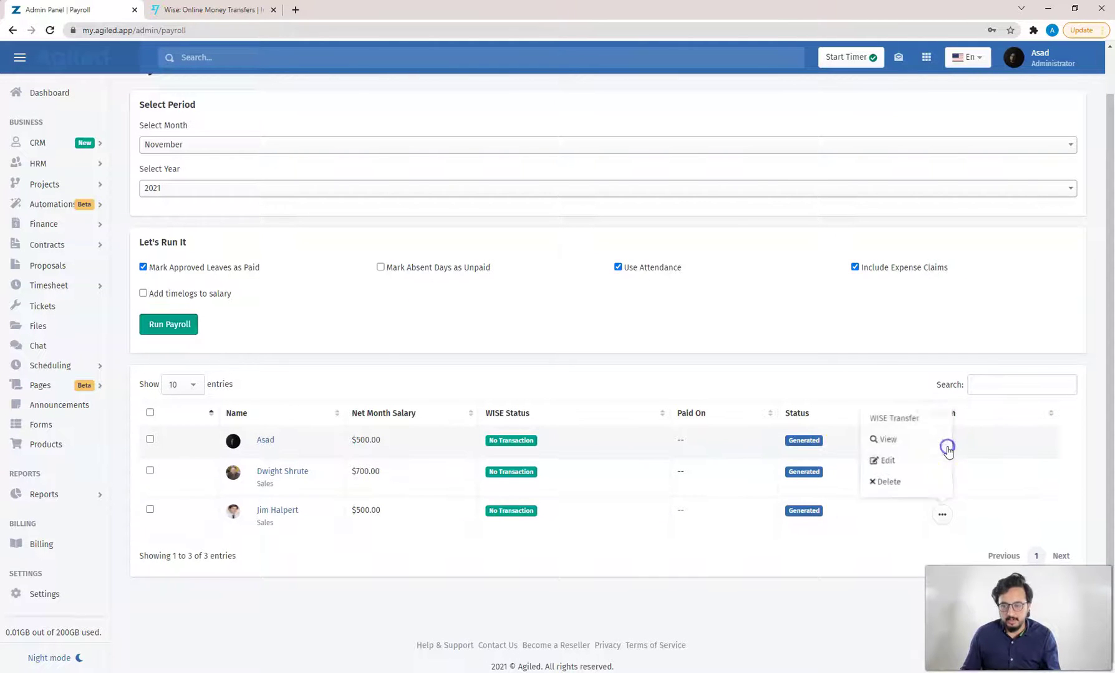
Get a Wise Transfer quote for the first employee's $500 salary paid from the USD balance
left_click(890, 419)
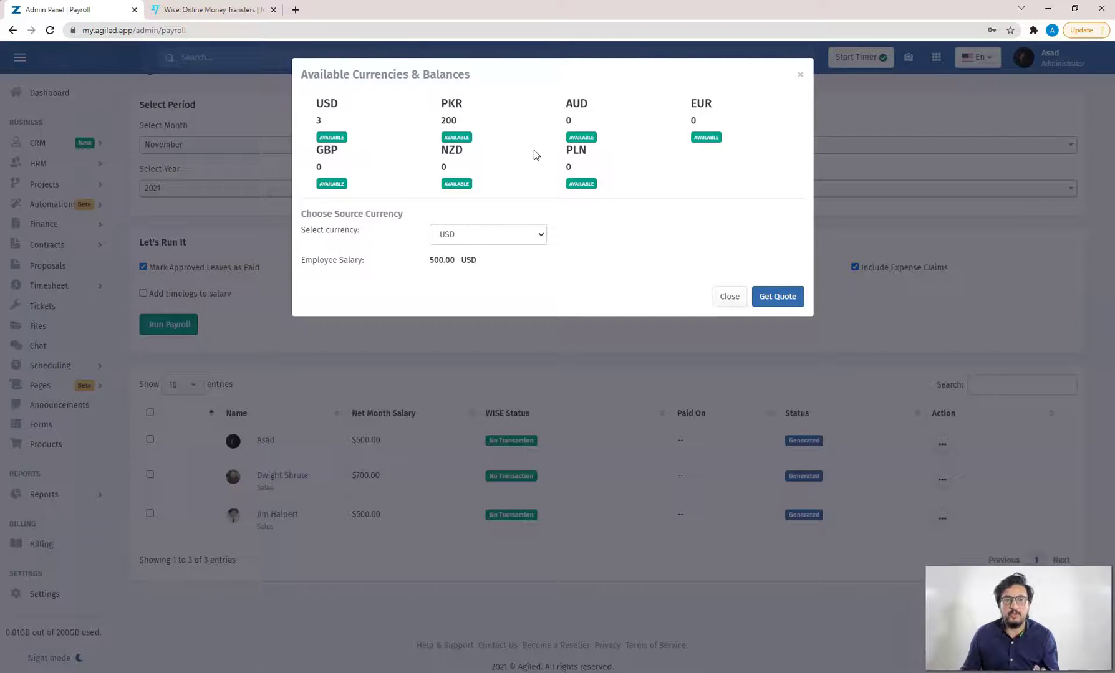
left_click(481, 233)
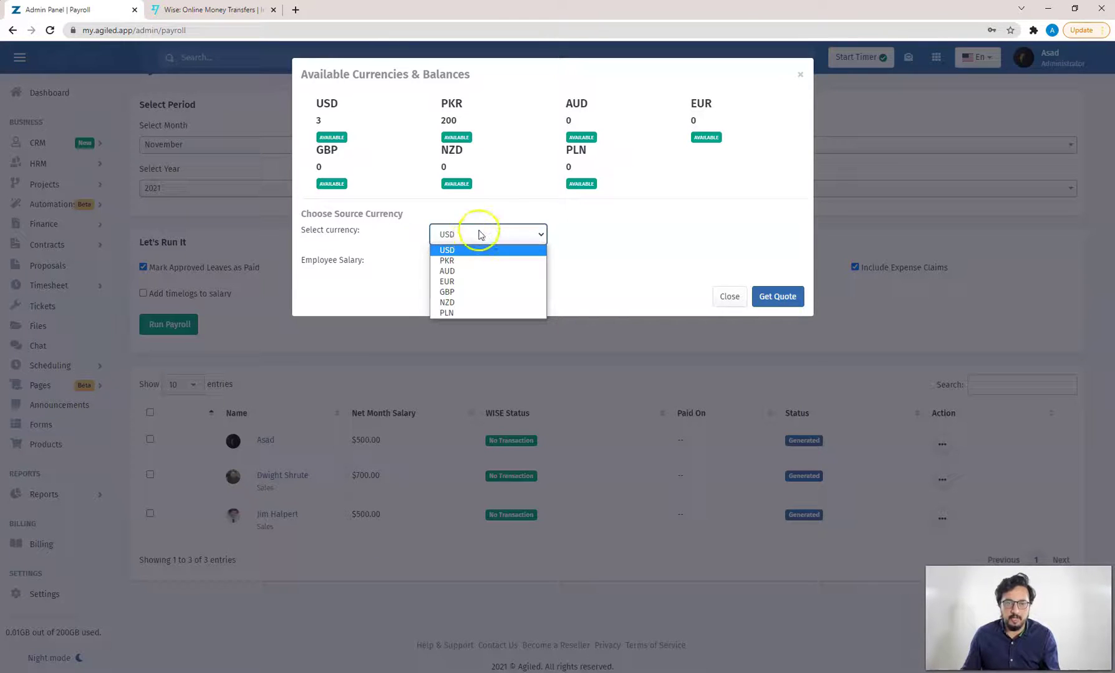
left_click(463, 249)
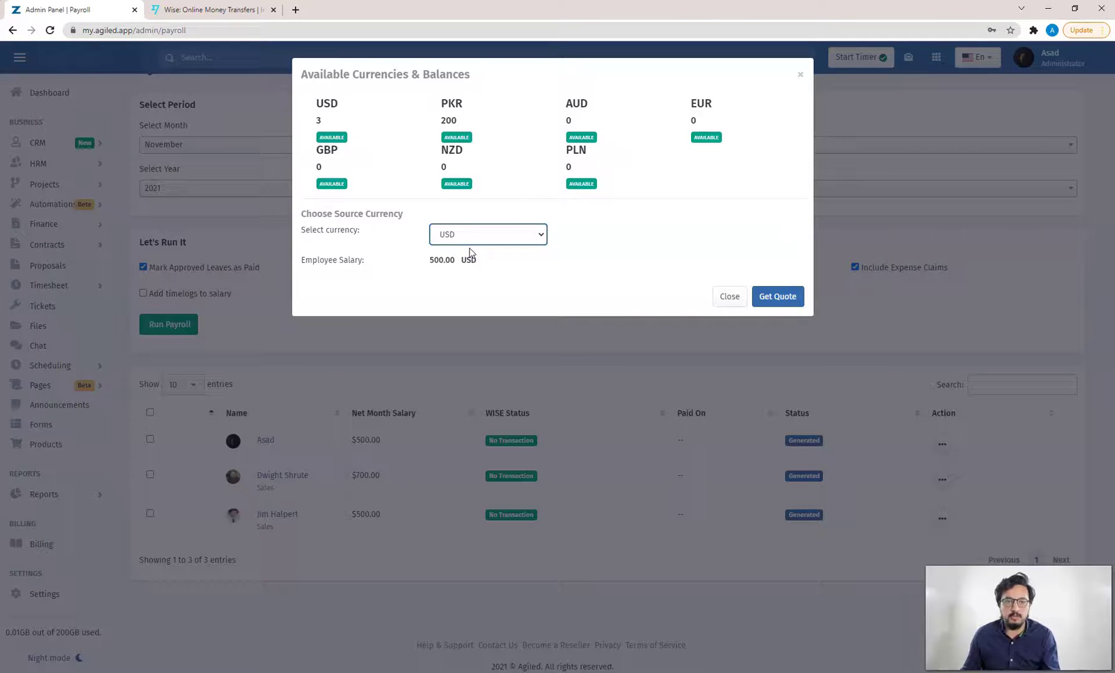
left_click(780, 297)
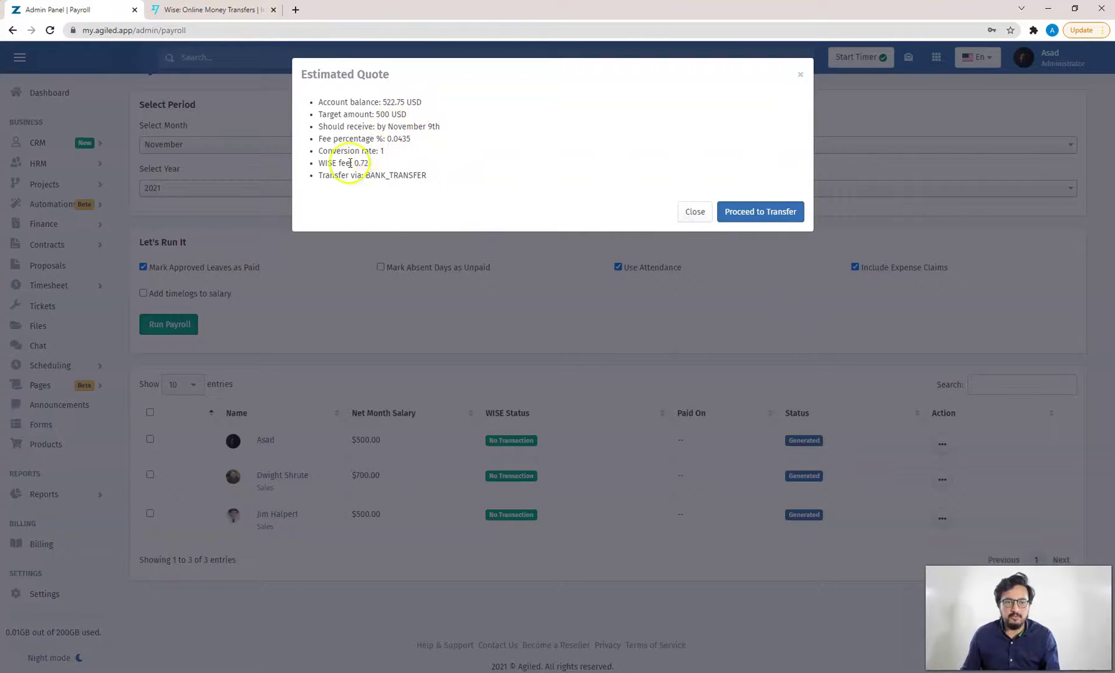
Create the 500 USD Wise transfer and close the Transaction Details dialog
left_click(751, 218)
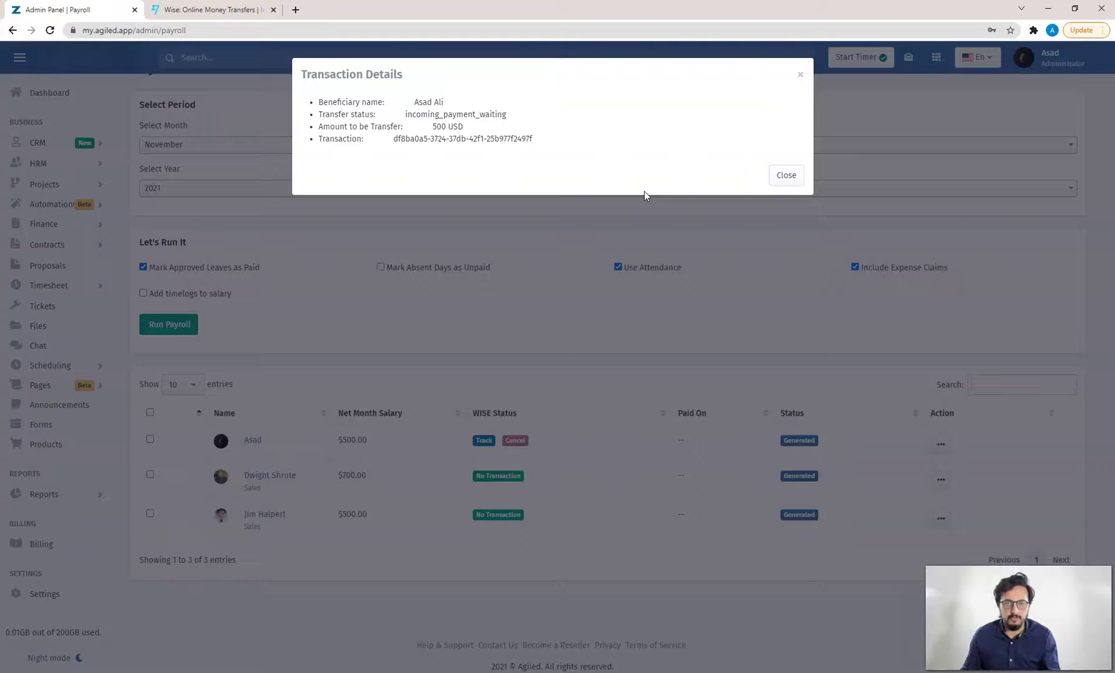
left_click(785, 180)
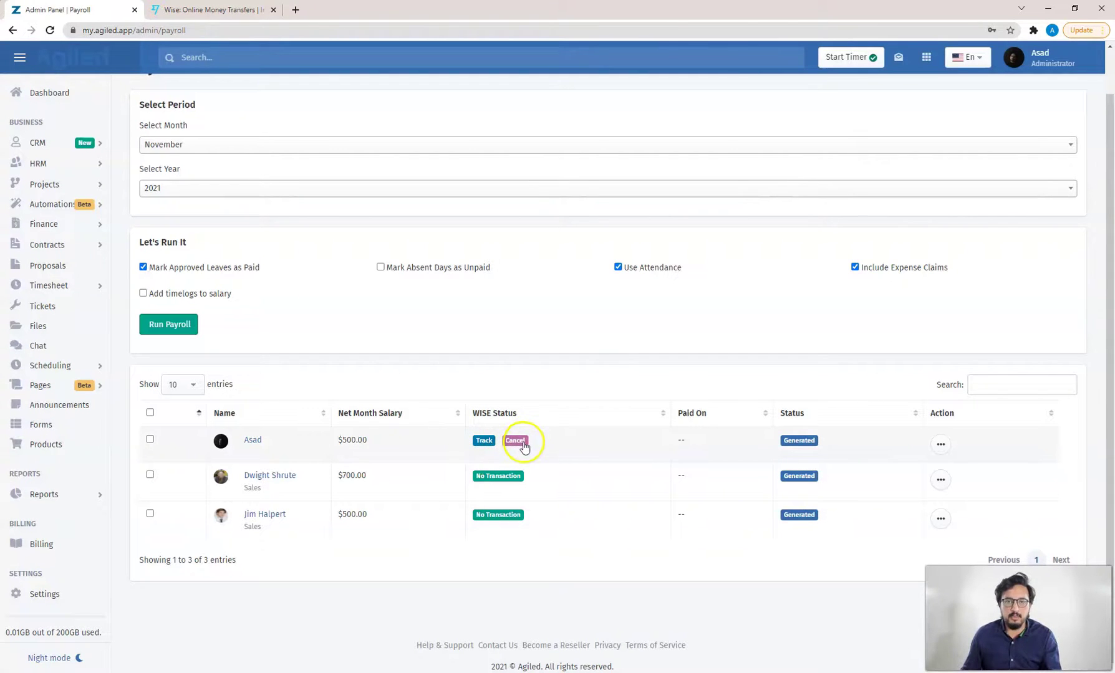
Go to Wise's Home page and expand the 500 USD transfer awaiting payment under All activity
left_click(212, 9)
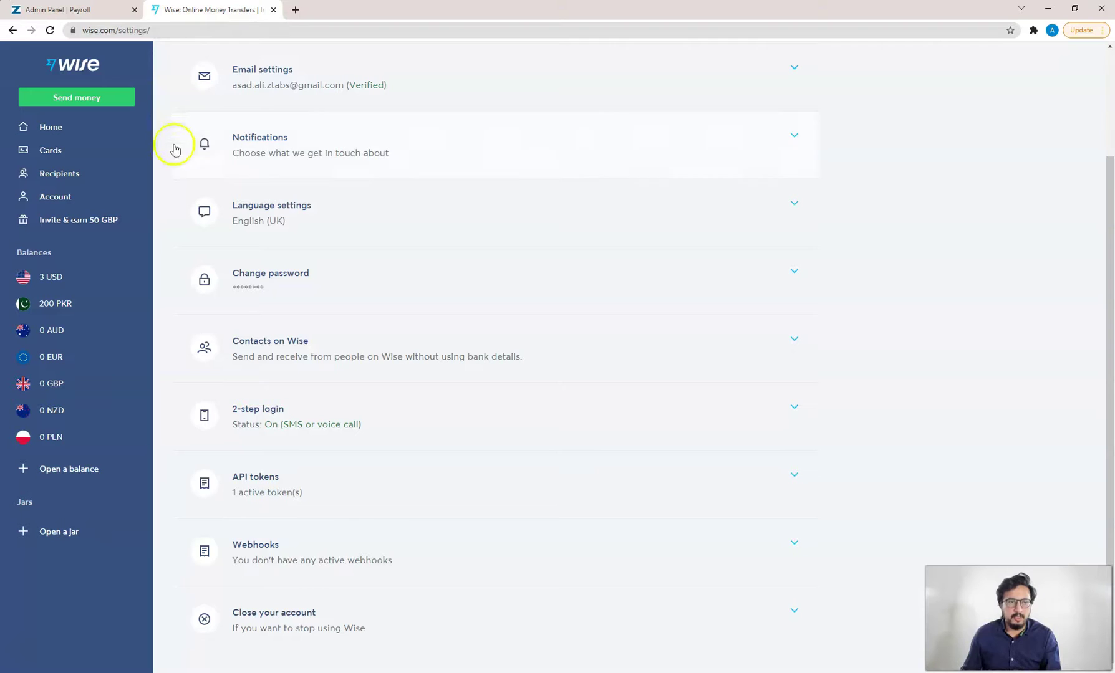
left_click(69, 137)
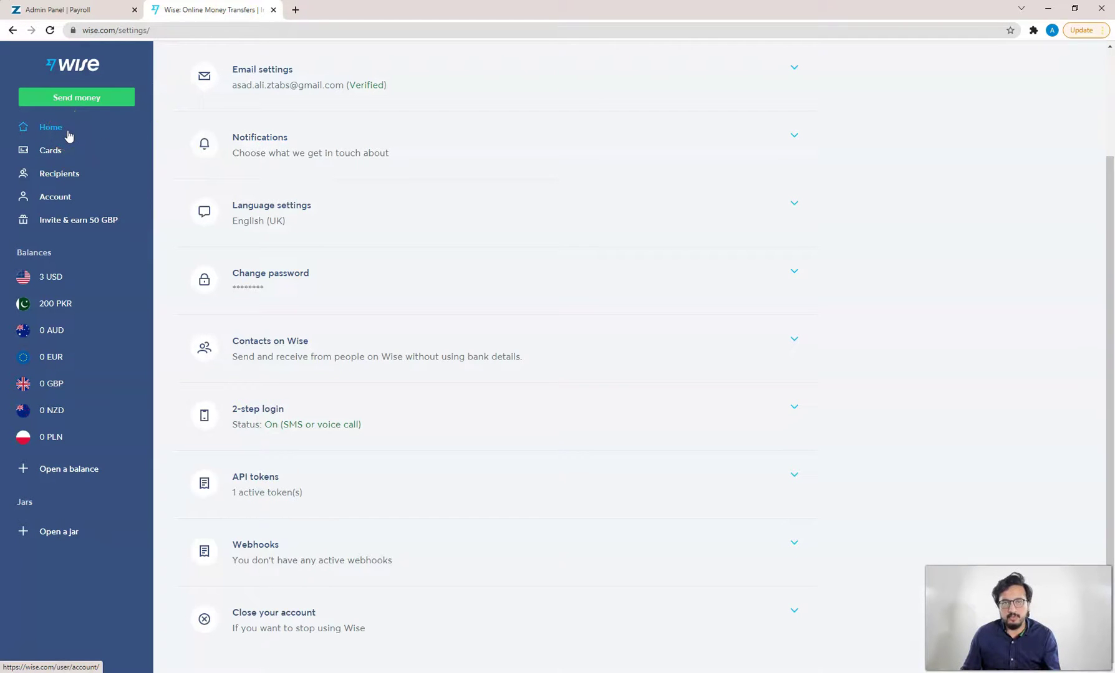
left_click(68, 135)
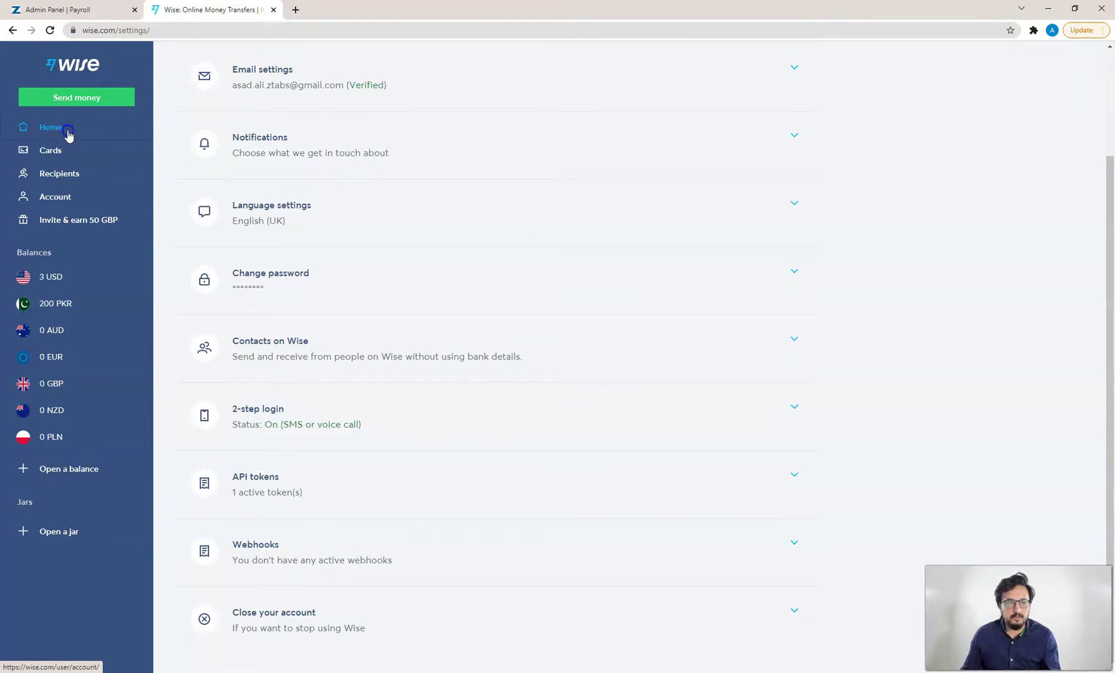
left_click(361, 223)
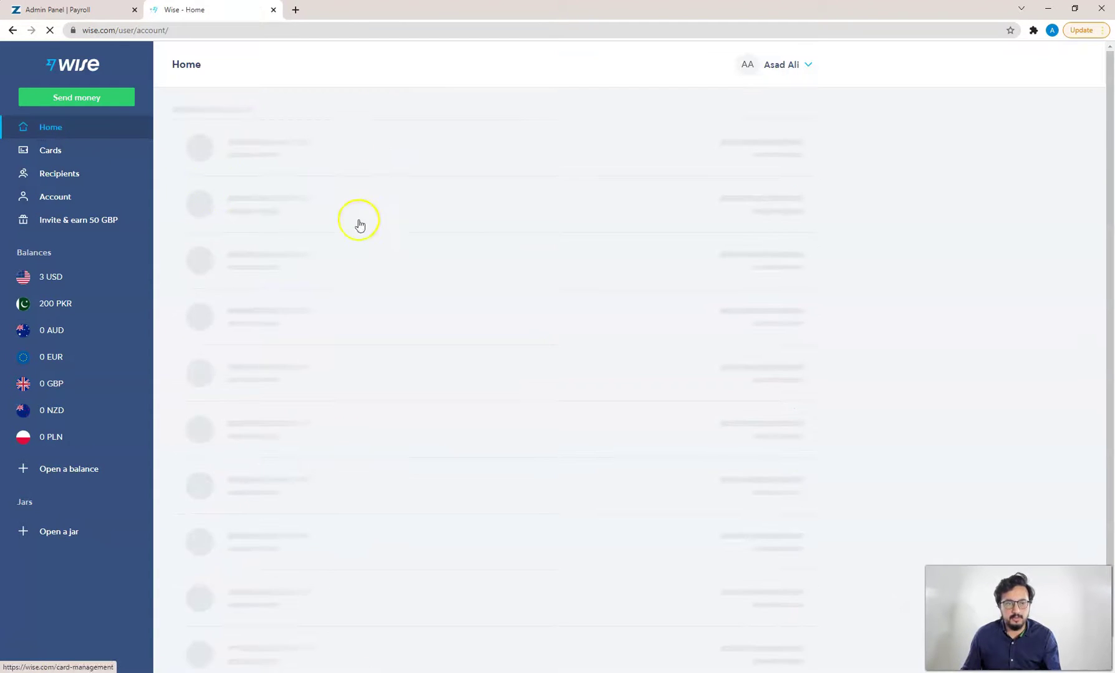